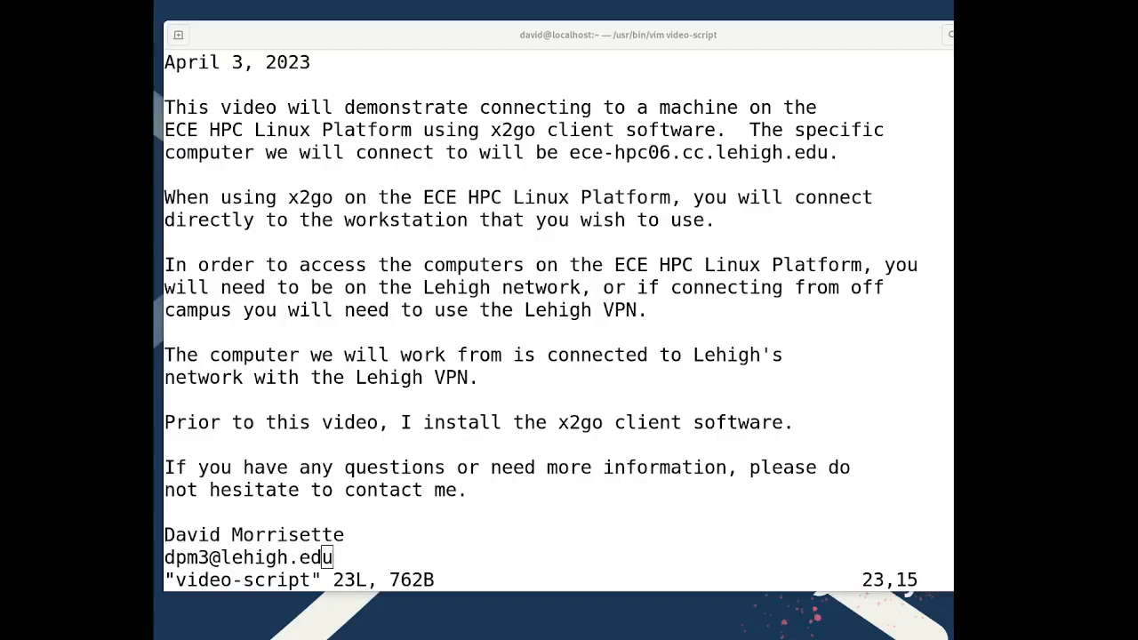
Minimize the video-script terminal window and switch to the new session preferences in X2Go Client.
left_click_drag(432, 43, 350, 47)
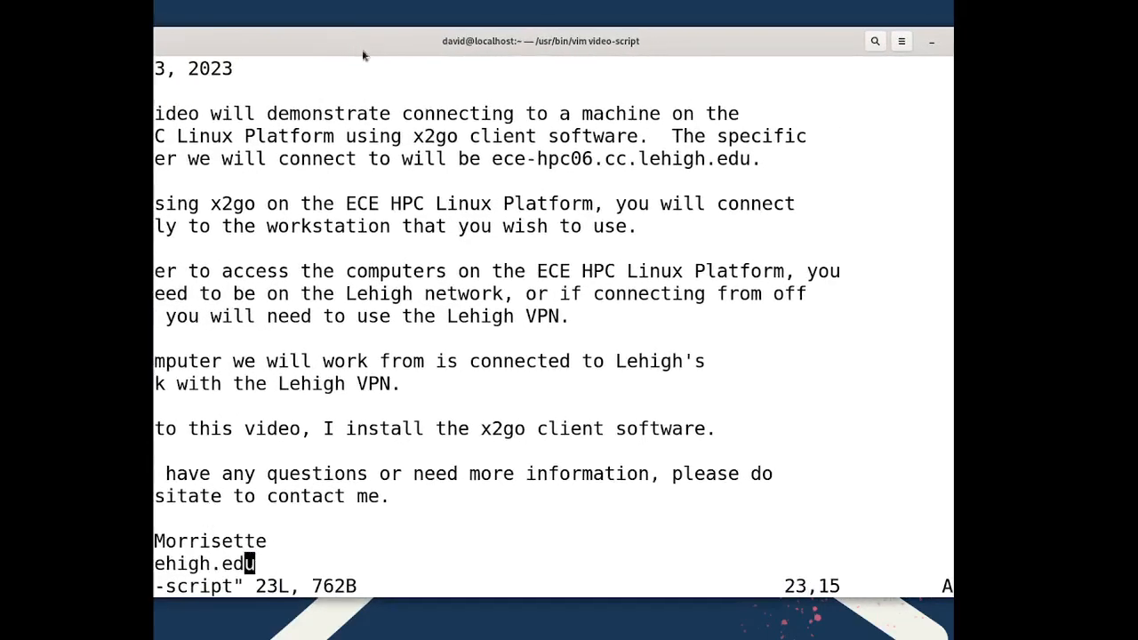
left_click(931, 44)
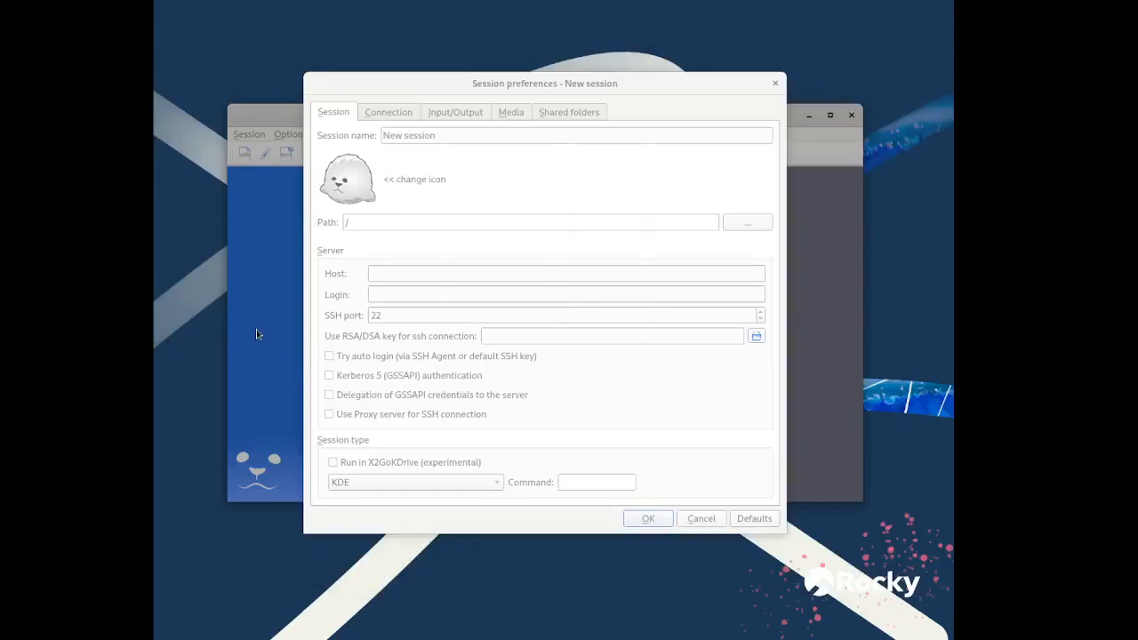
left_click(384, 90)
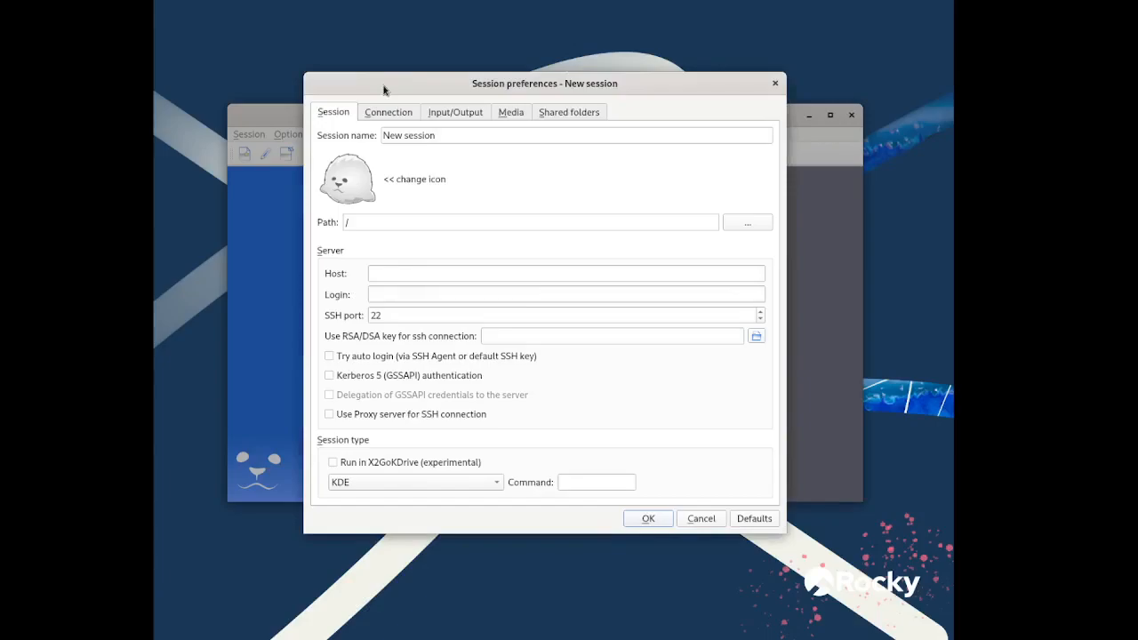
Replace the default name of the new session with ECE HPC06.
left_click(441, 136)
key("BackSpace")
key("BackSpace")
key("BackSpace")
key("BackSpace")
key("BackSpace")
key("BackSpace")
key("BackSpace")
key("BackSpace")
key("BackSpace")
key("BackSpace")
key("BackSpace")
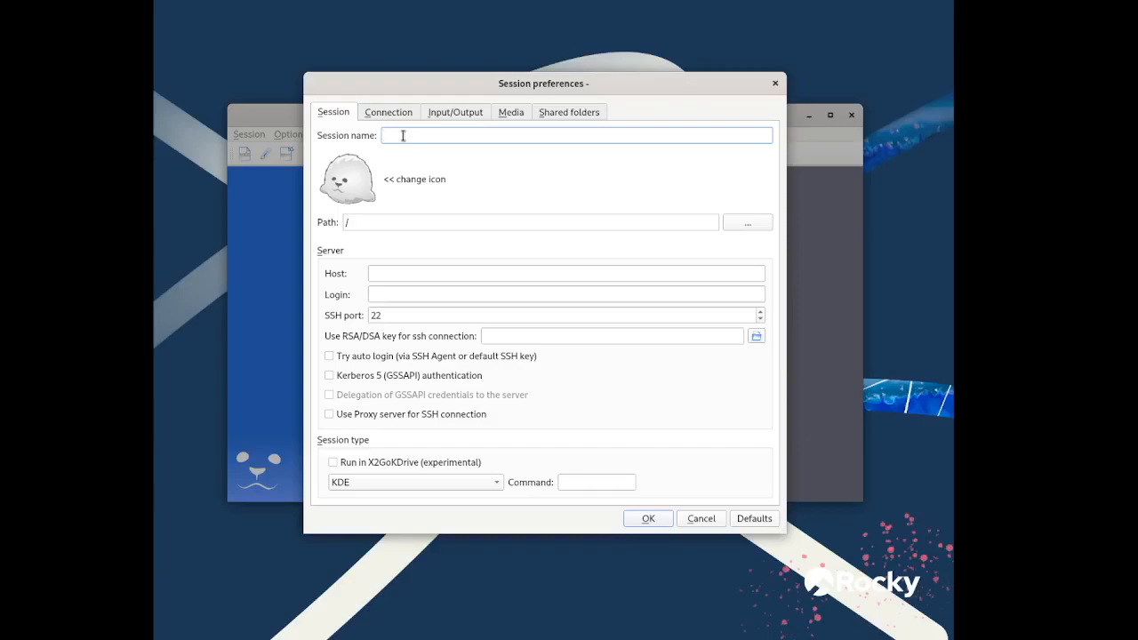
type("ECE HP")
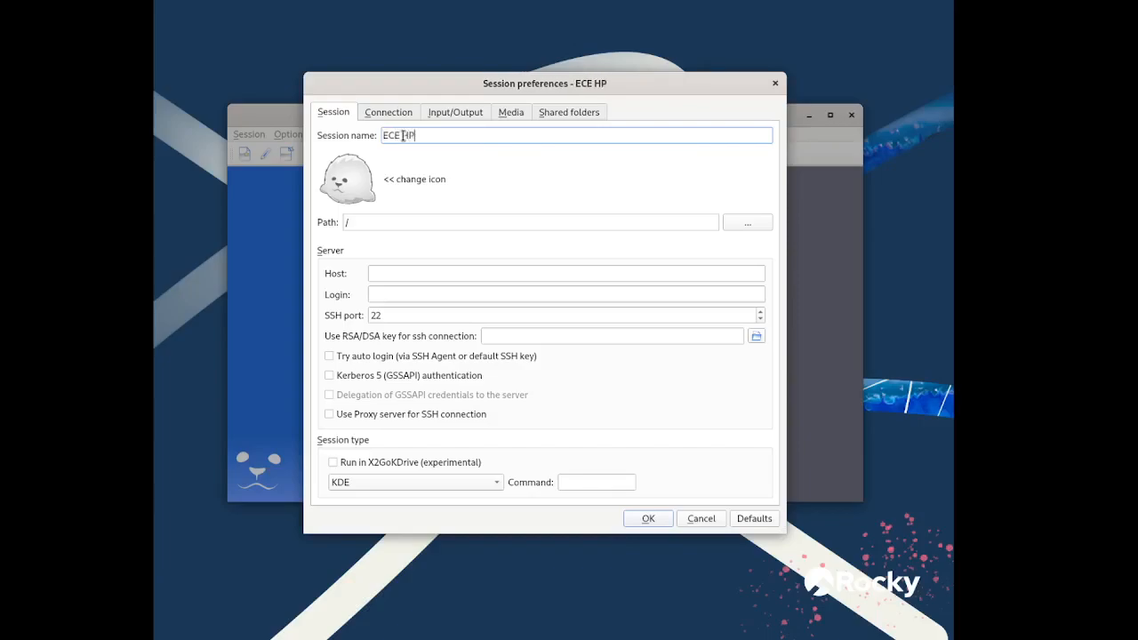
type("C06")
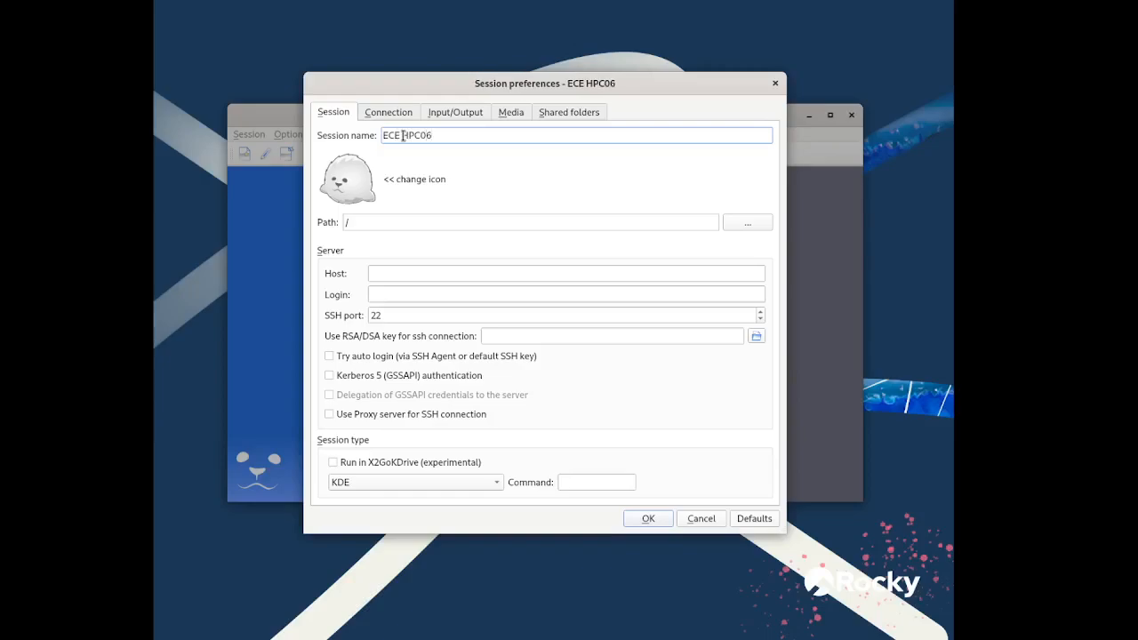
Set the session's host to ece-hpc06.cc.lehigh.edu and enter the account's login name.
left_click(387, 274)
type("ec")
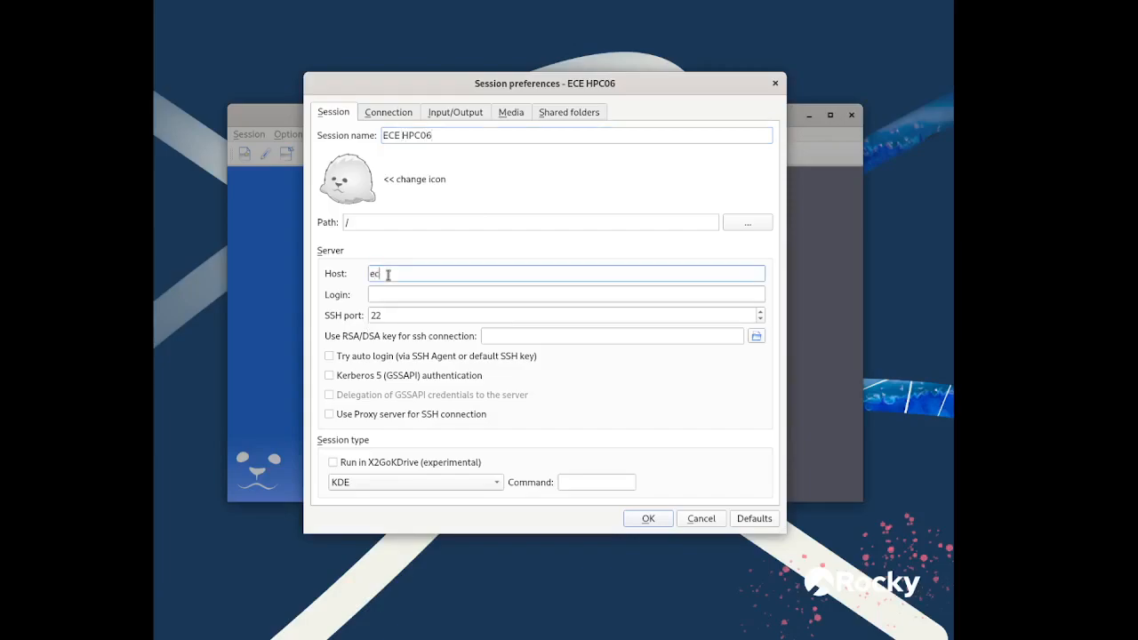
type("e-hpc06.cc.lehigh.edu")
key("Tab")
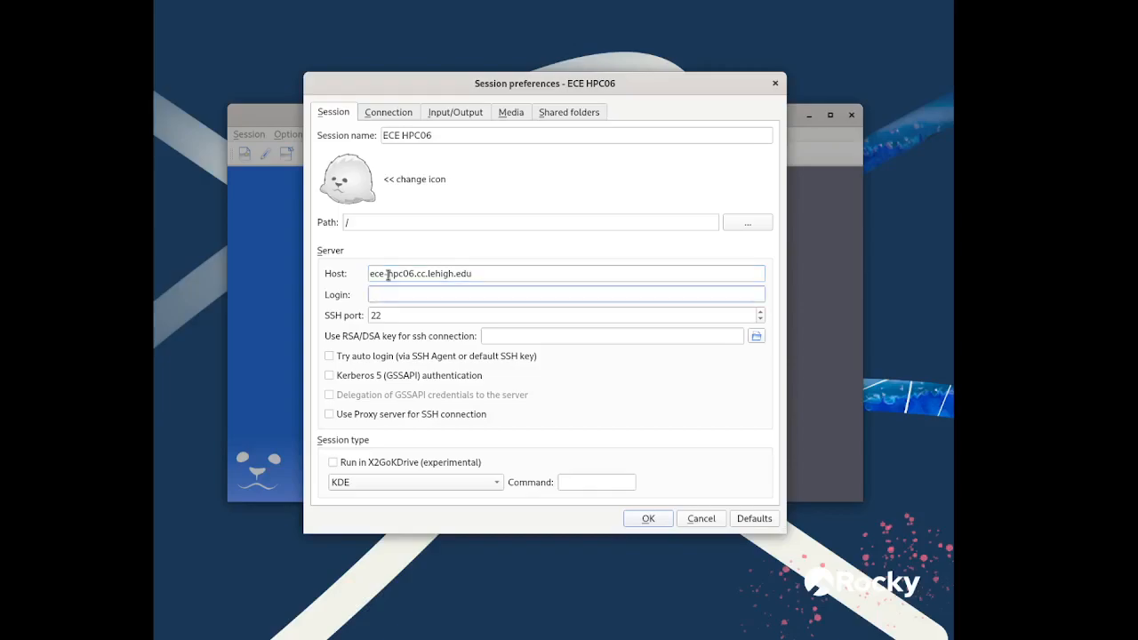
type("x00513")
Set the session type to XFCE and save the session preferences.
left_click(497, 487)
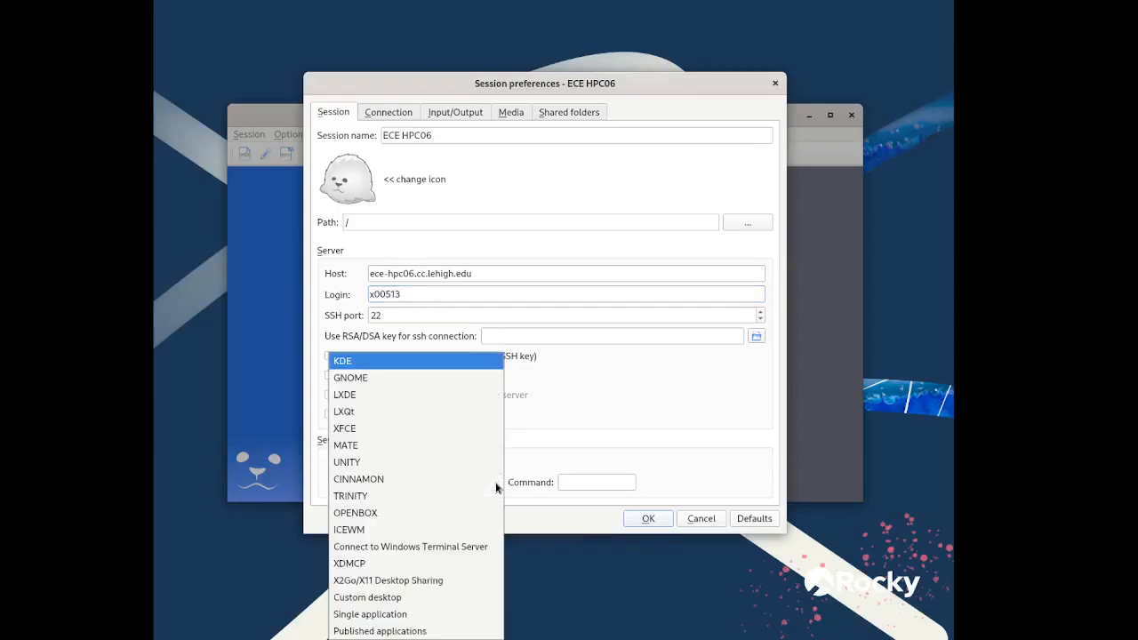
left_click(370, 431)
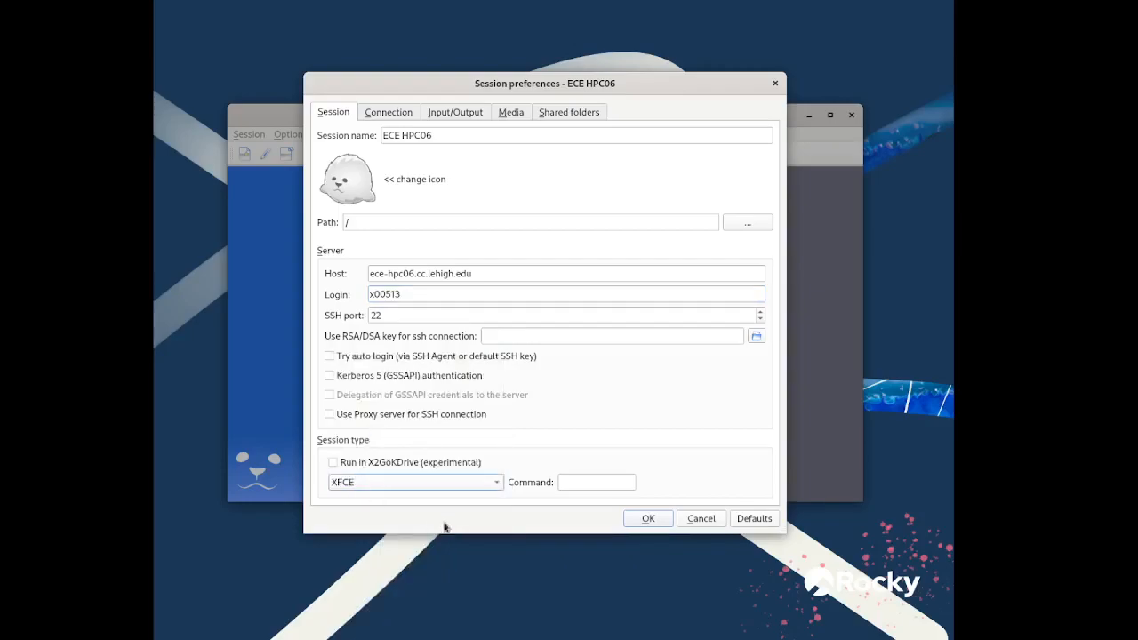
left_click(497, 487)
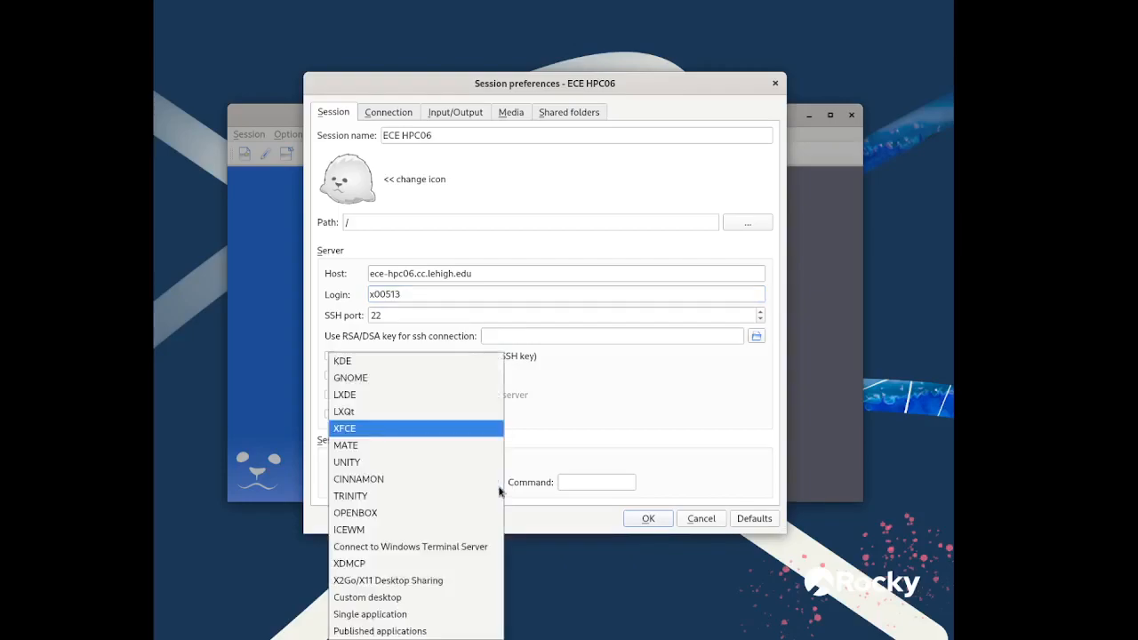
left_click(377, 432)
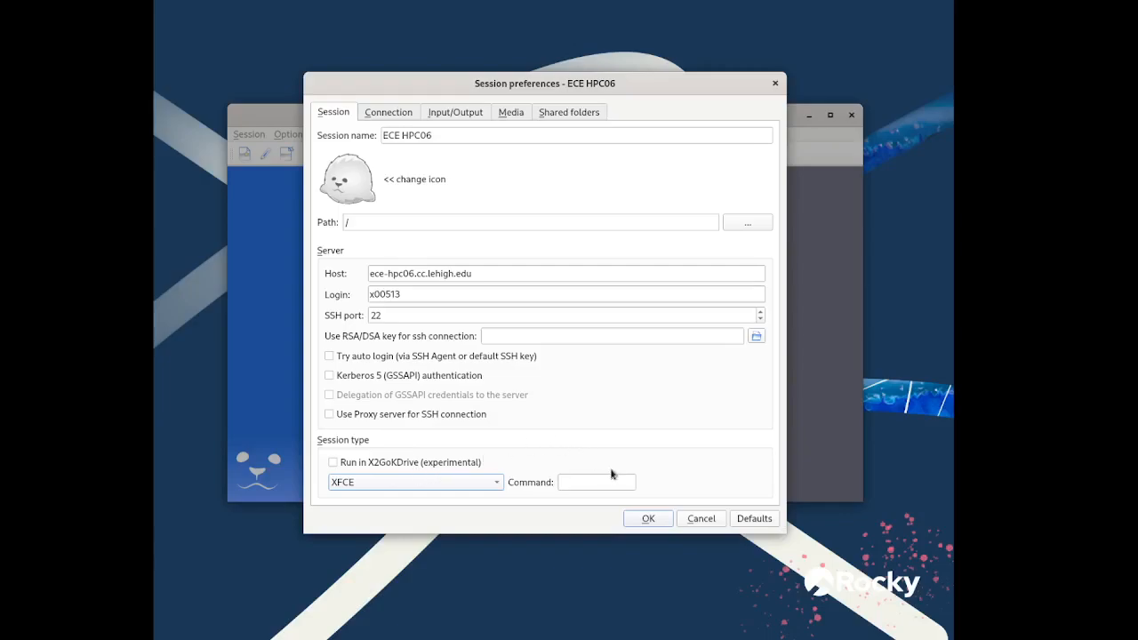
left_click(648, 520)
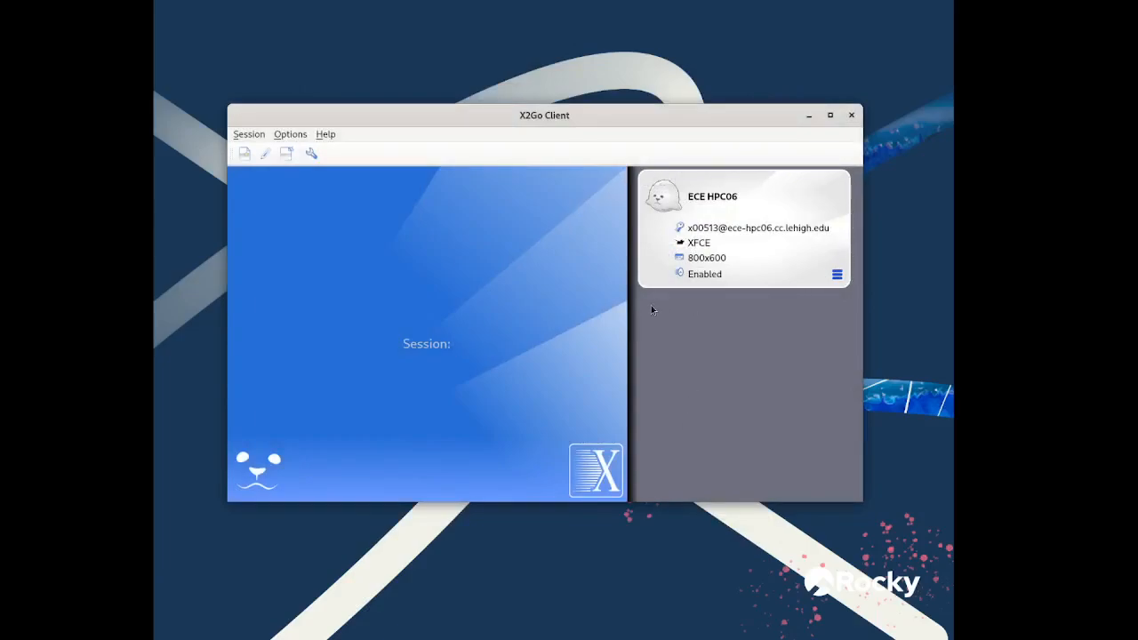
Connect to the ECE HPC06 session with the account password and trust the server's host key.
left_click(728, 205)
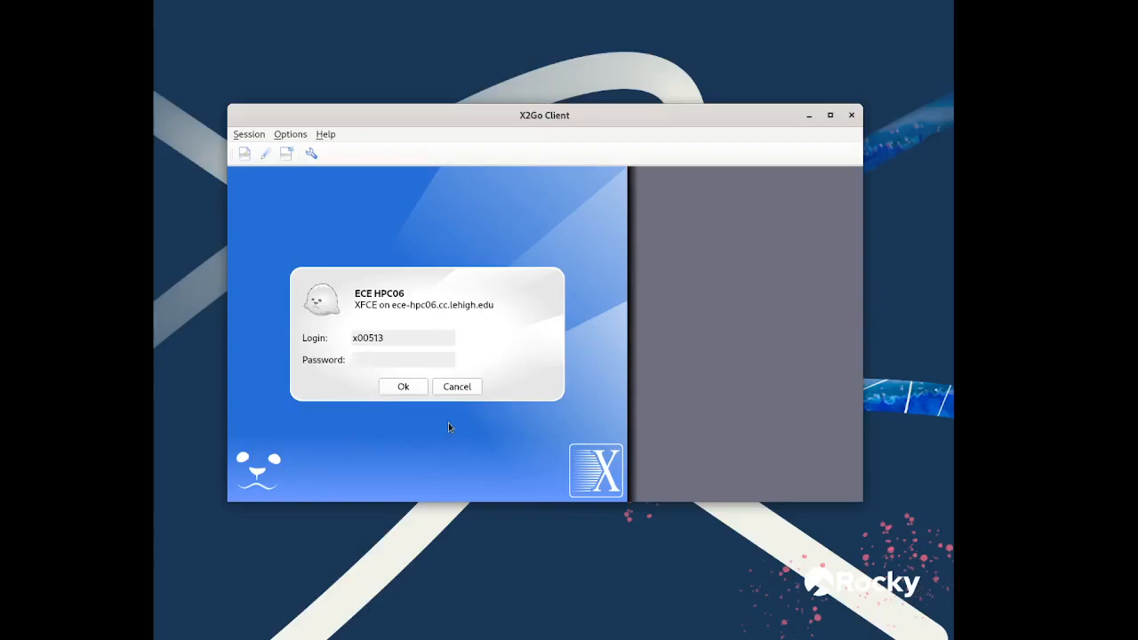
type("************")
key("Return")
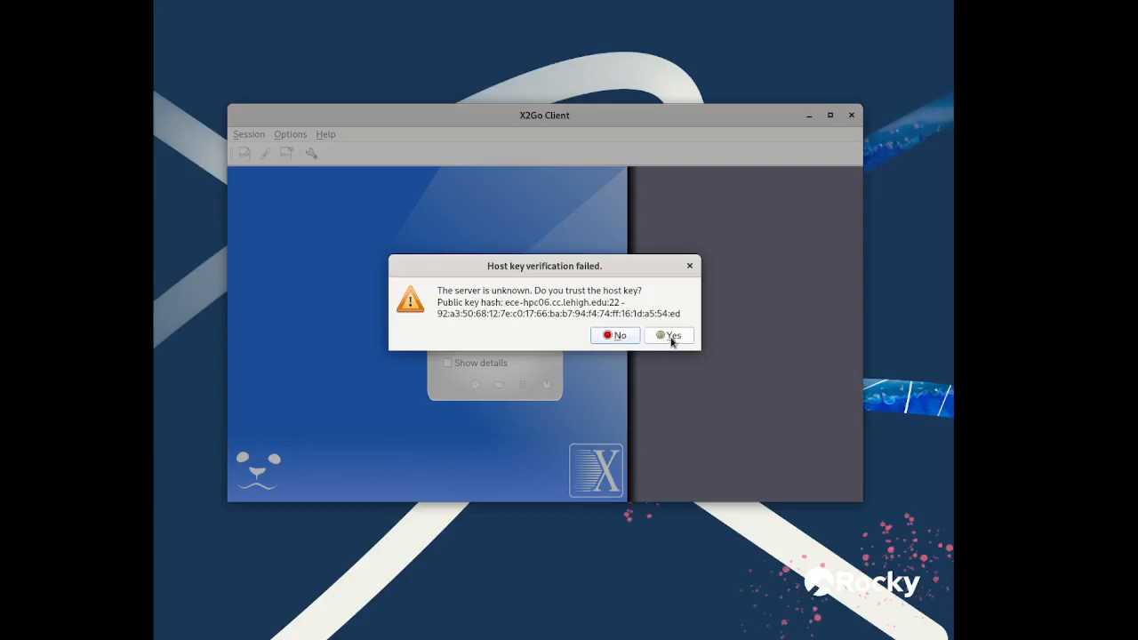
left_click(673, 336)
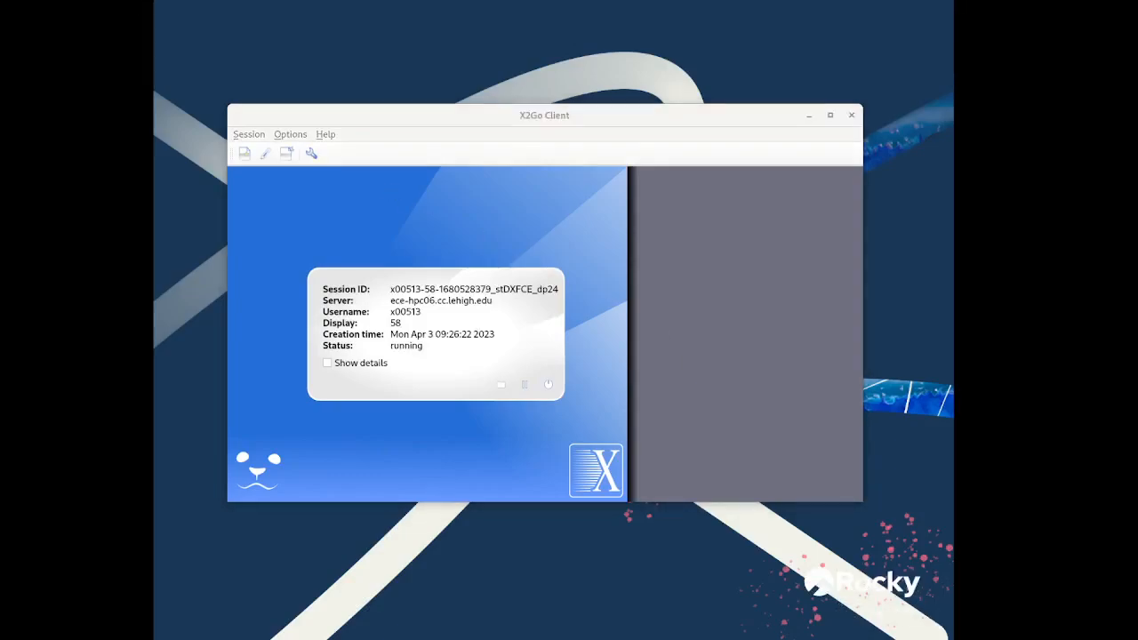
Bring the off-screen remote desktop window fully into view over the X2Go Client window.
mouse_move(153, 2)
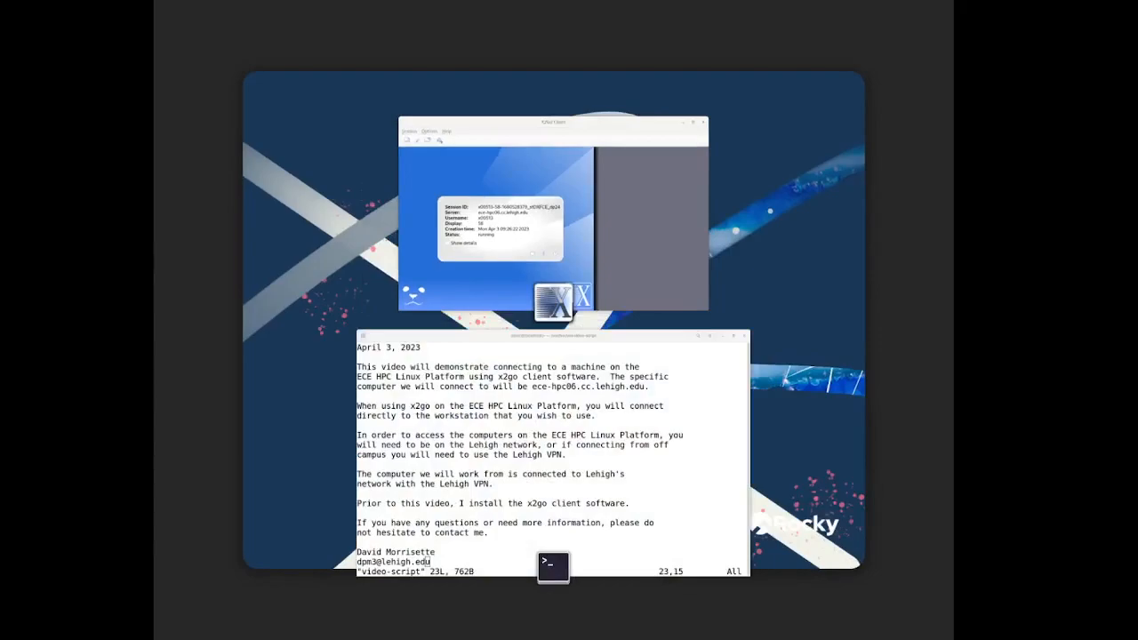
key("super")
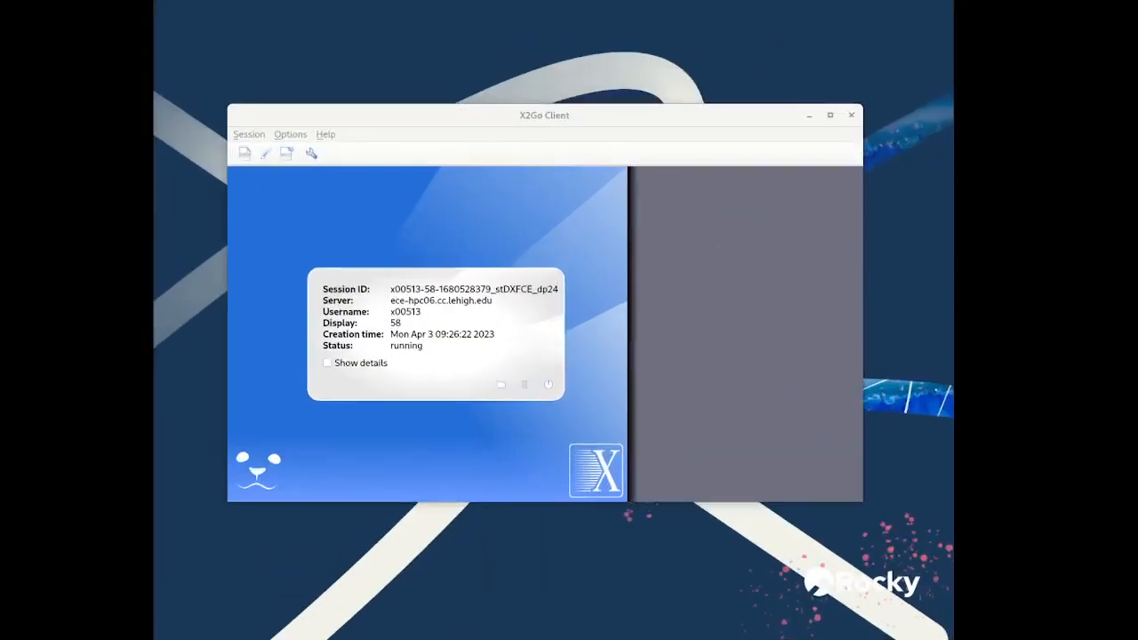
left_click_drag(153, 200, 340, 114)
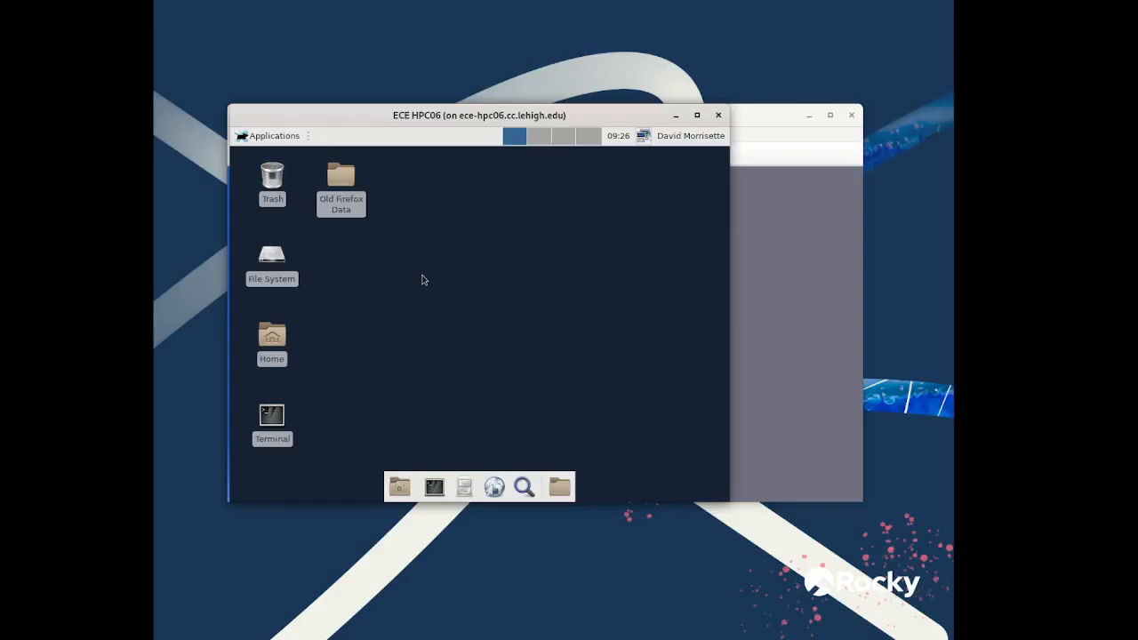
right_click(423, 280)
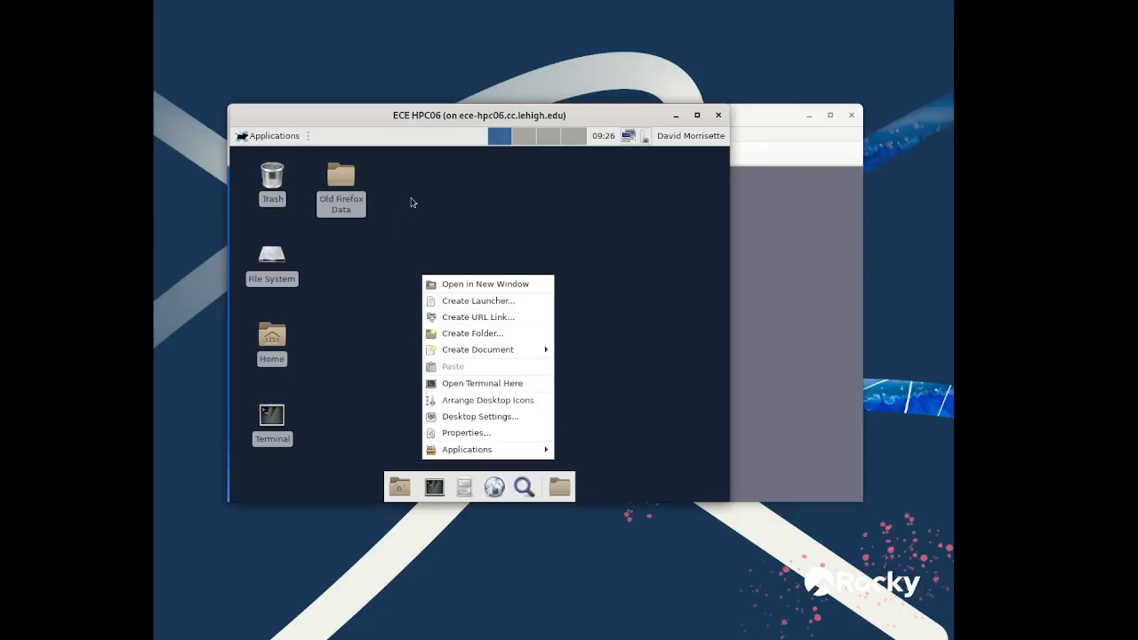
left_click(414, 204)
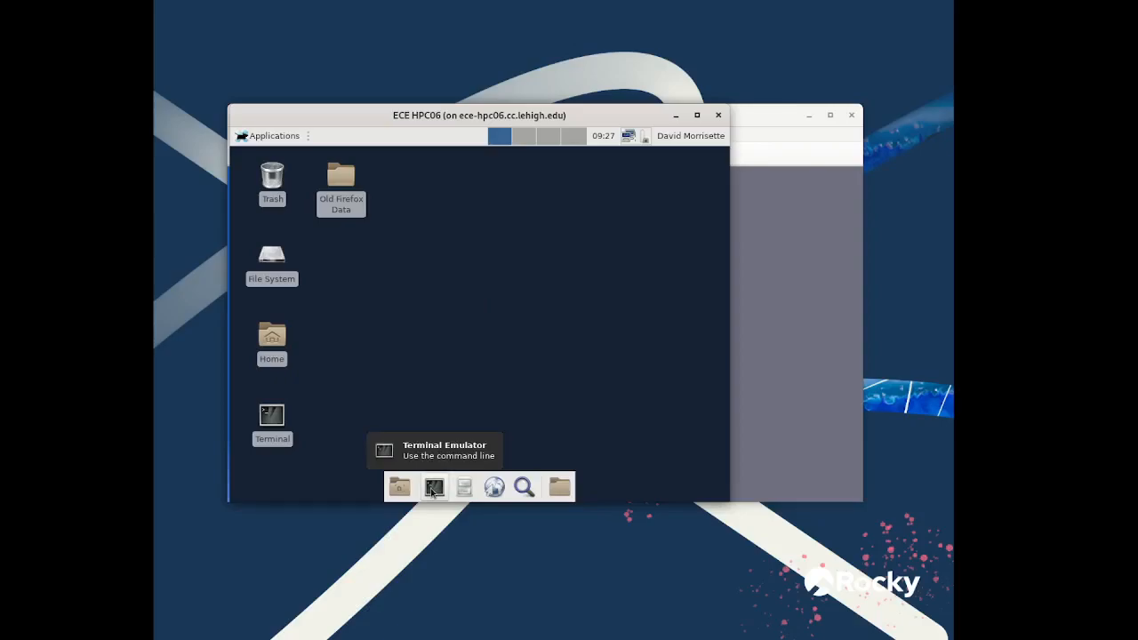
Open a terminal on the remote desktop, with gnome entered at the prompt and its text enlarged by three zoom steps.
left_click(433, 489)
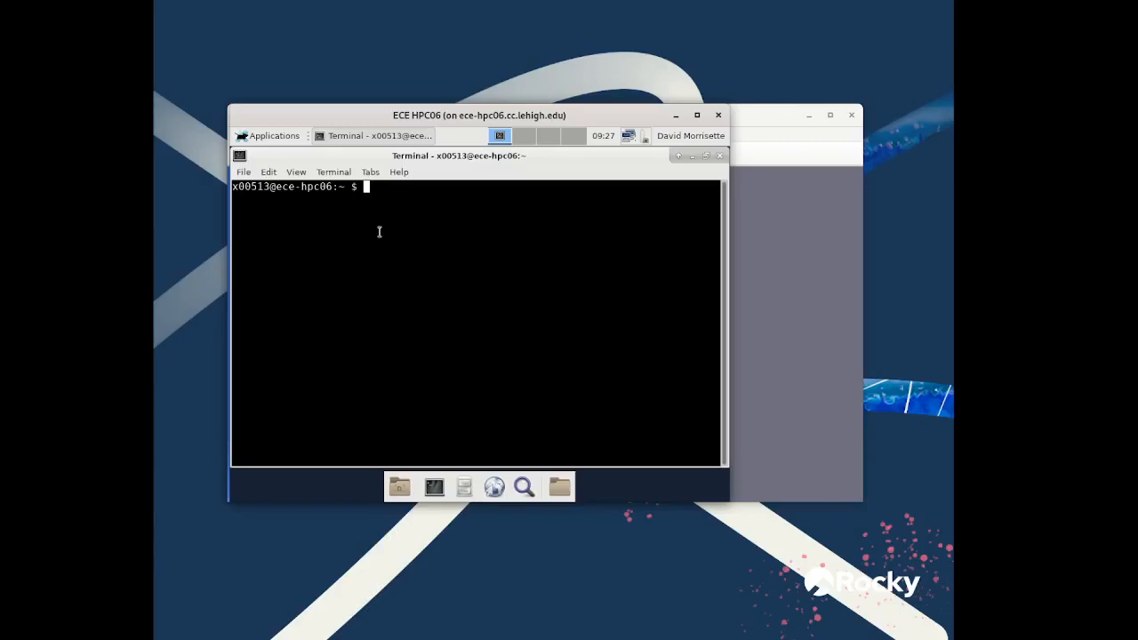
type("gnome")
key("ctrl+plus")
key("ctrl+plus")
key("ctrl+plus")
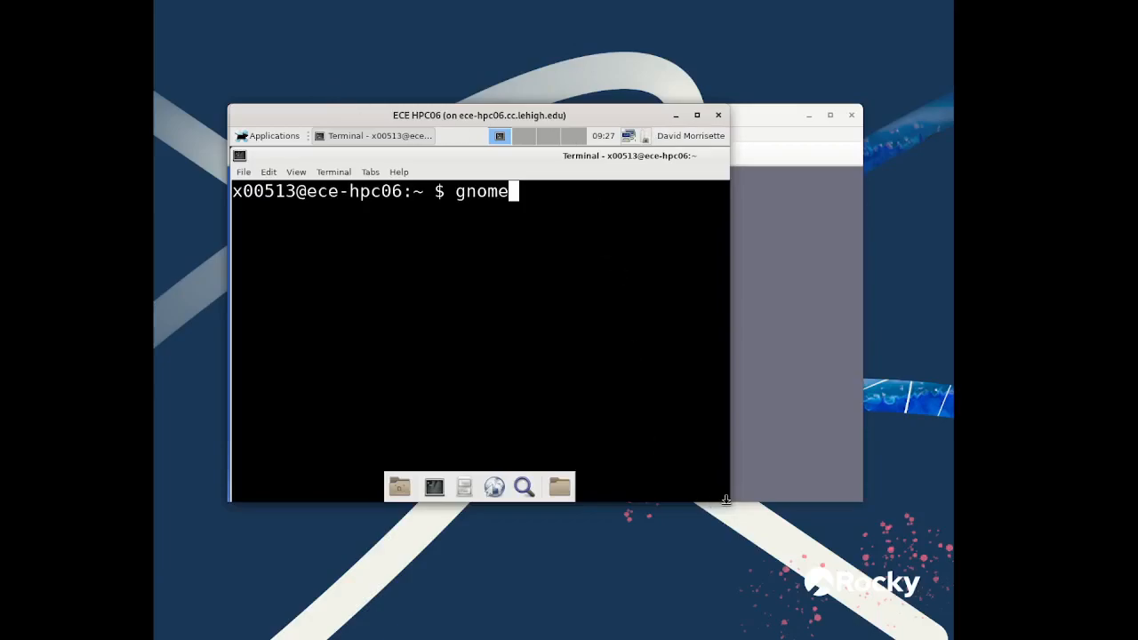
Enlarge the remote desktop window and reposition the terminal inside it so the whole prompt is readable.
left_click_drag(726, 500, 924, 601)
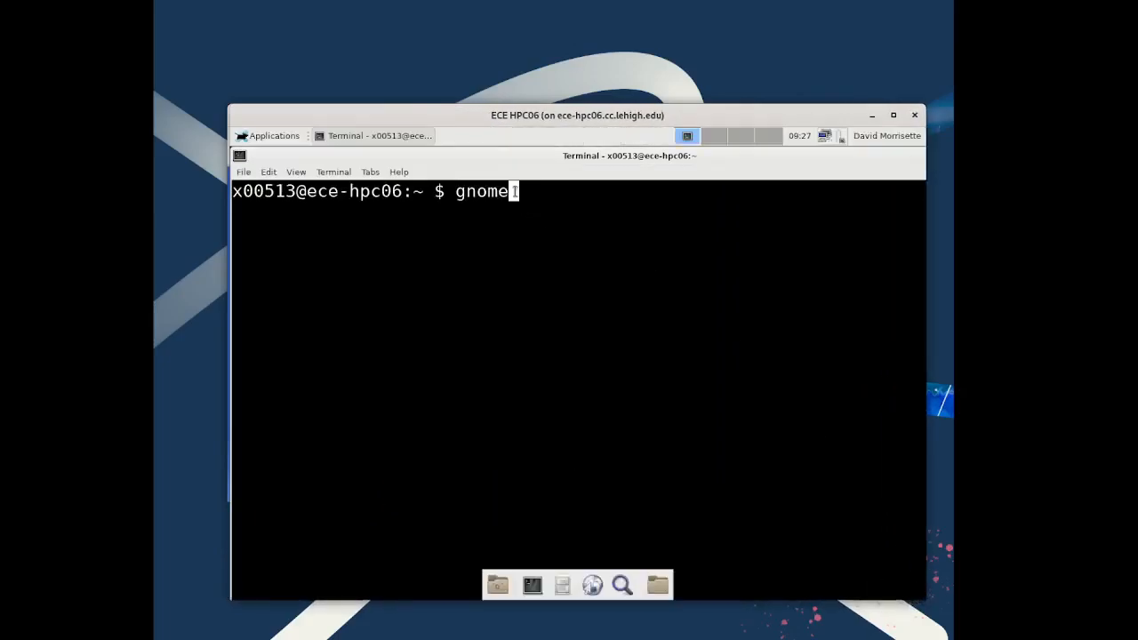
left_click_drag(483, 158, 460, 157)
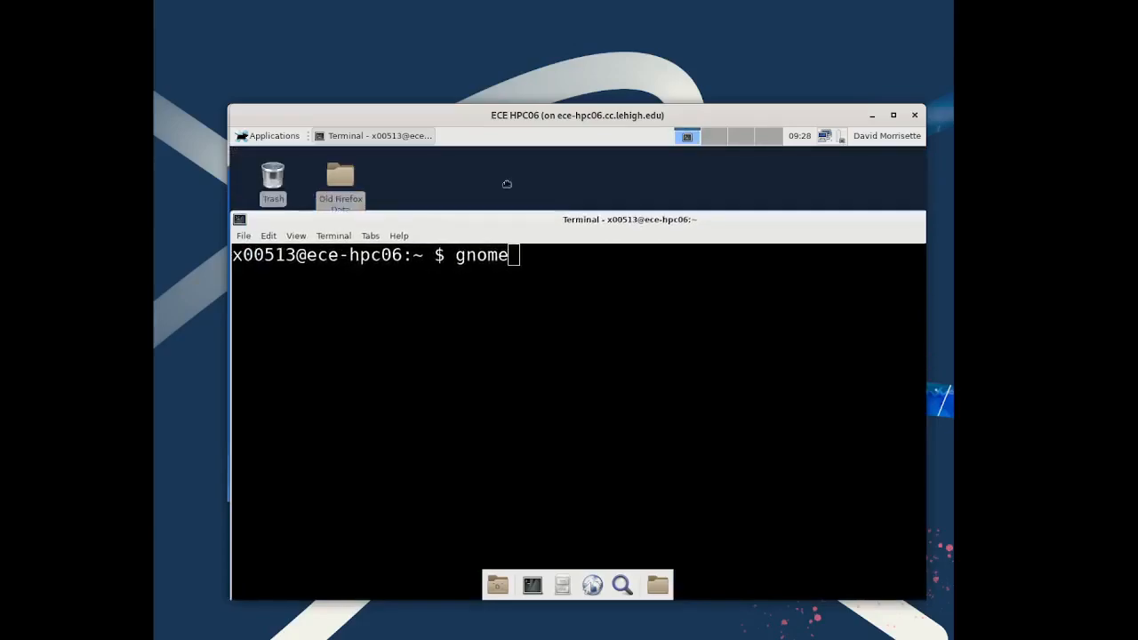
left_click_drag(472, 155, 469, 164)
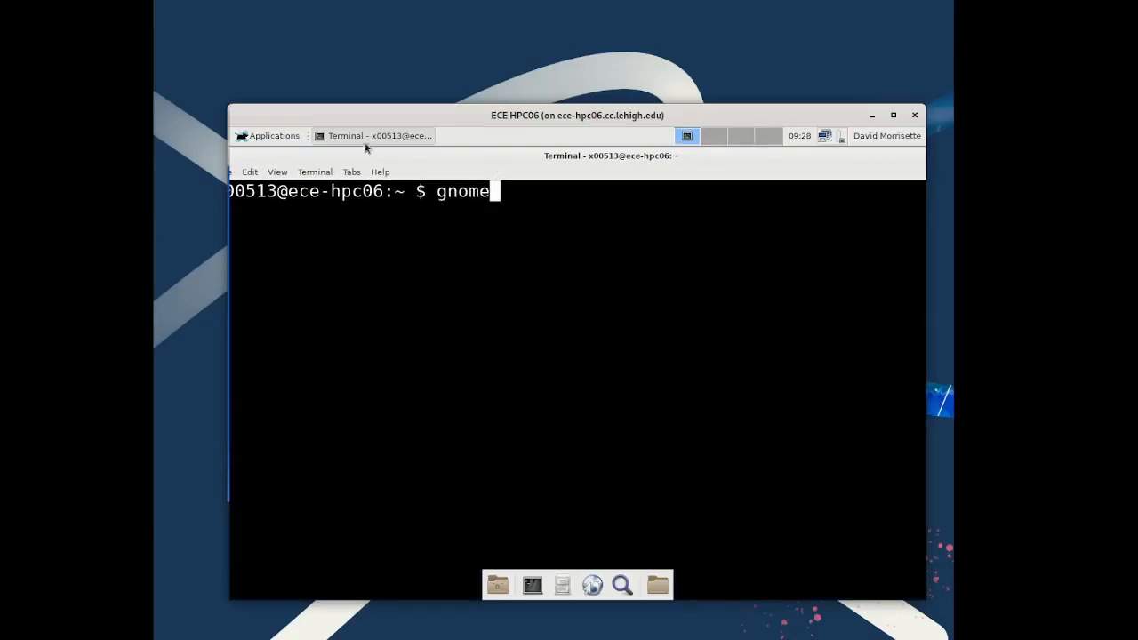
left_click_drag(369, 153, 414, 159)
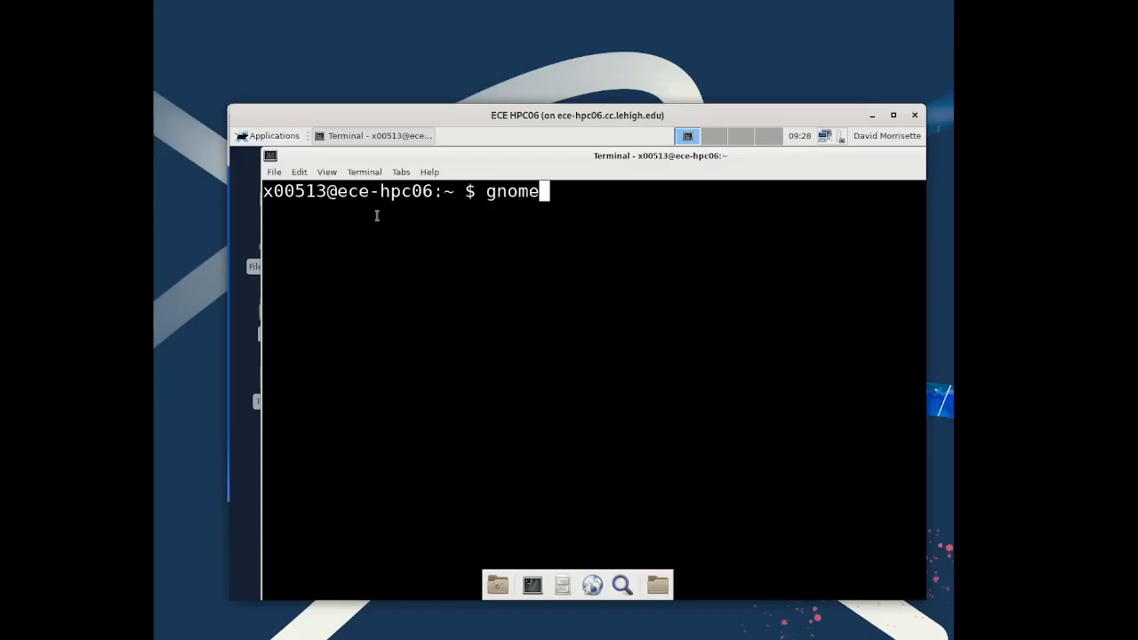
Complete the command as gnome-system-monitor, run it, and close the System Monitor window.
type("-system-monitor")
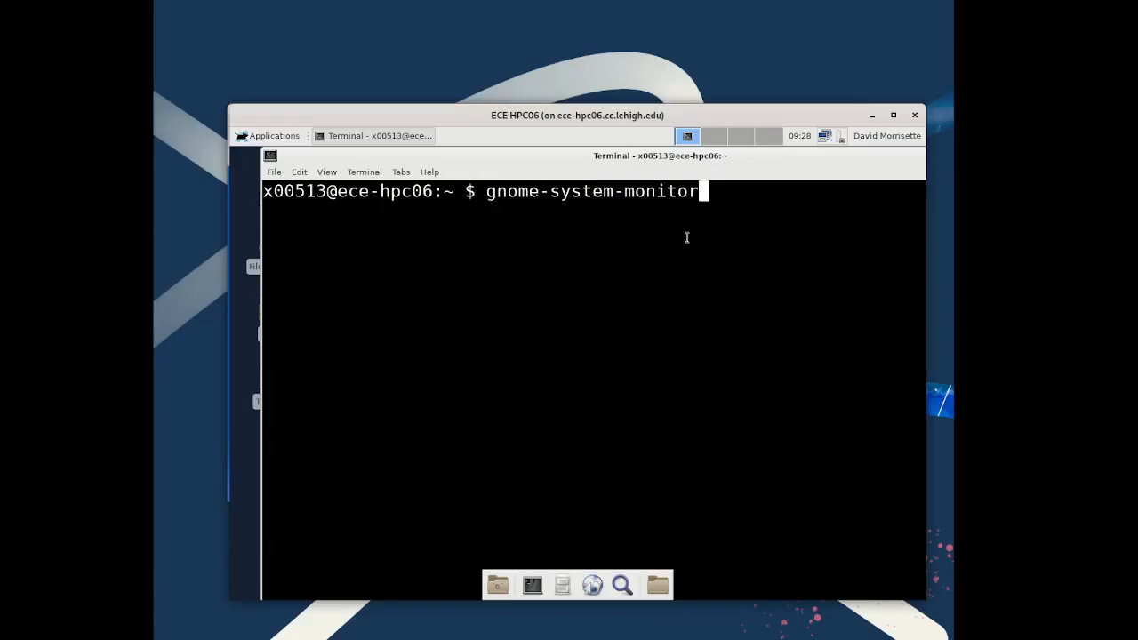
key("Return")
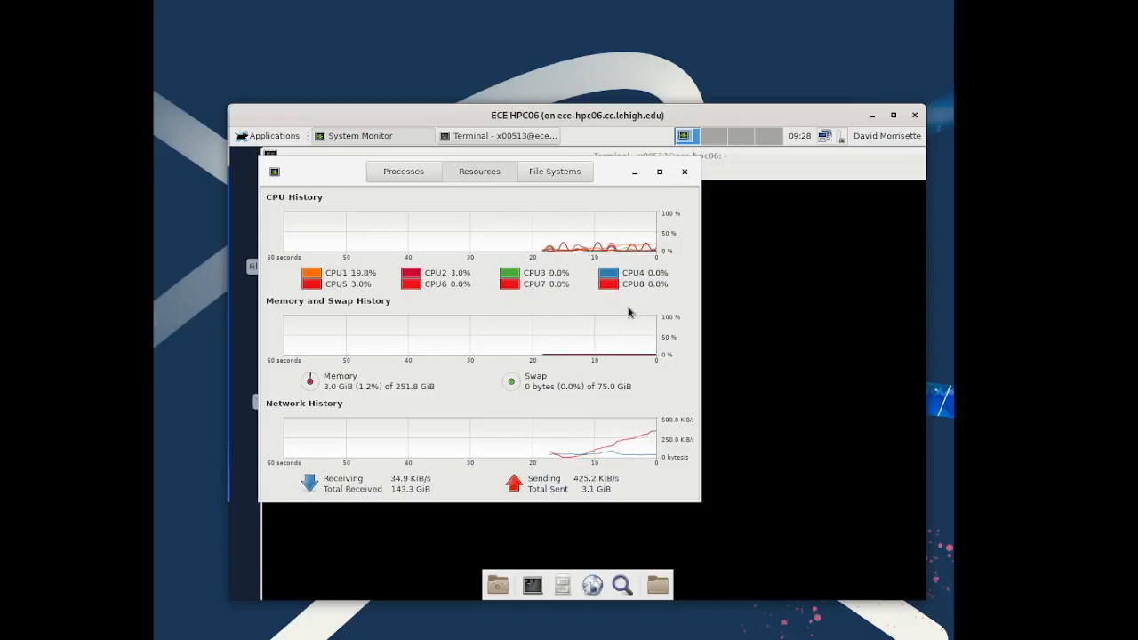
left_click(684, 175)
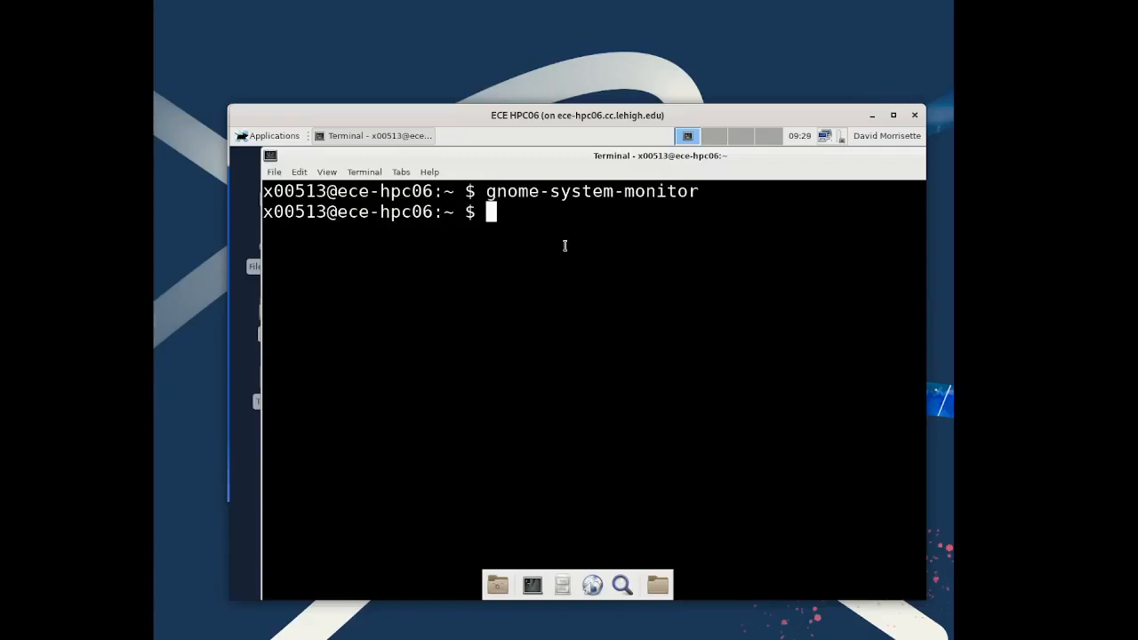
Close the terminal with the exit command and log out of the remote XFCE desktop.
type("exit")
key("Return")
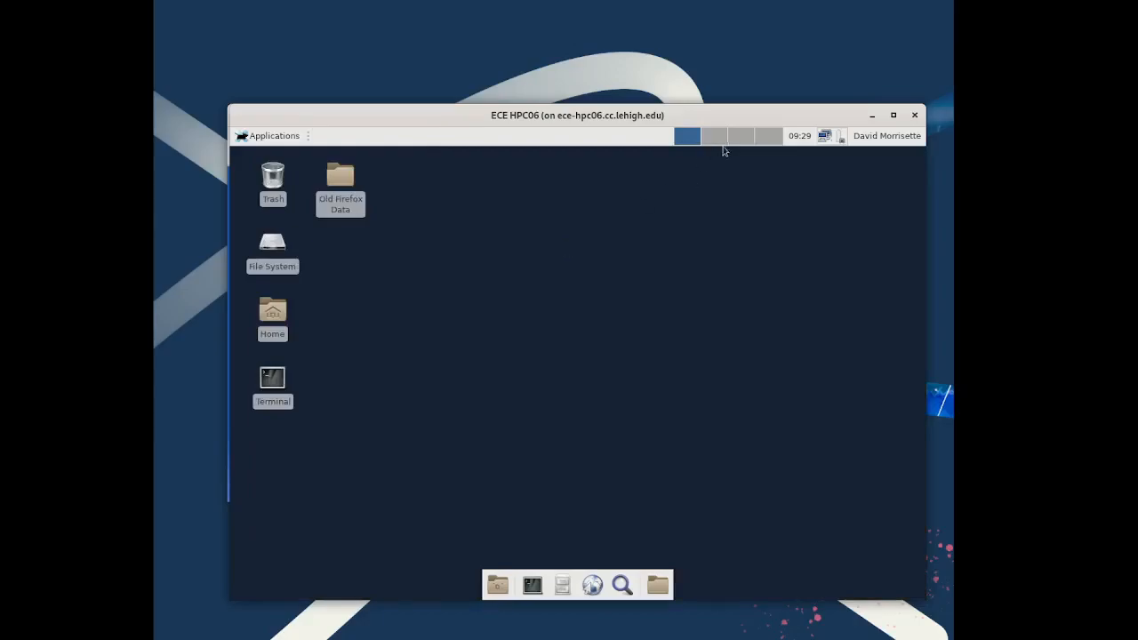
left_click(884, 136)
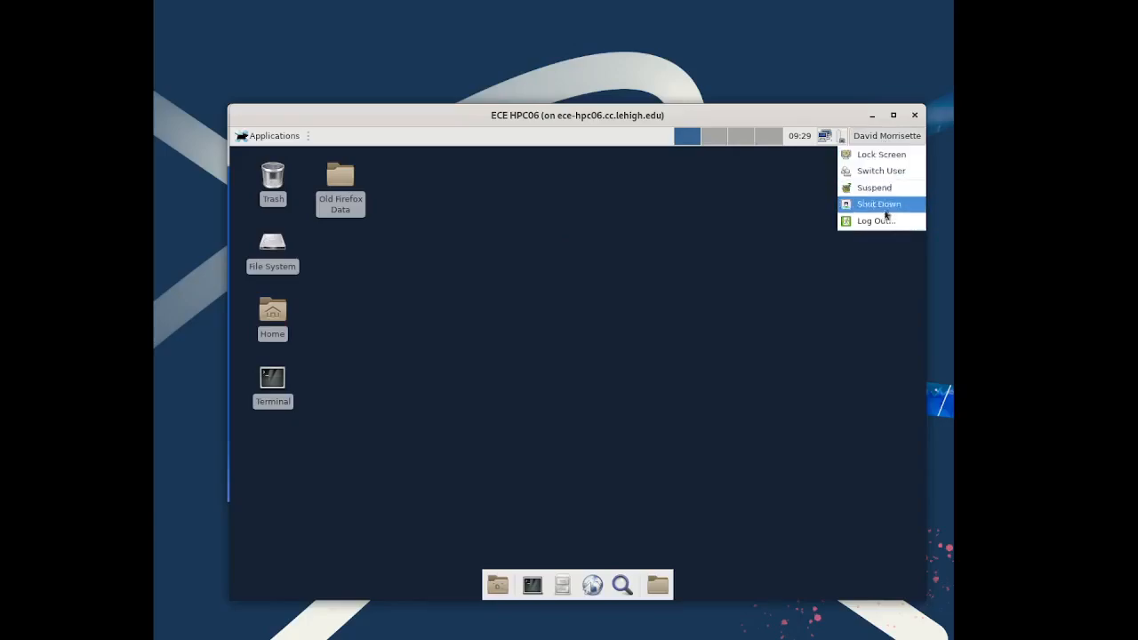
left_click(876, 221)
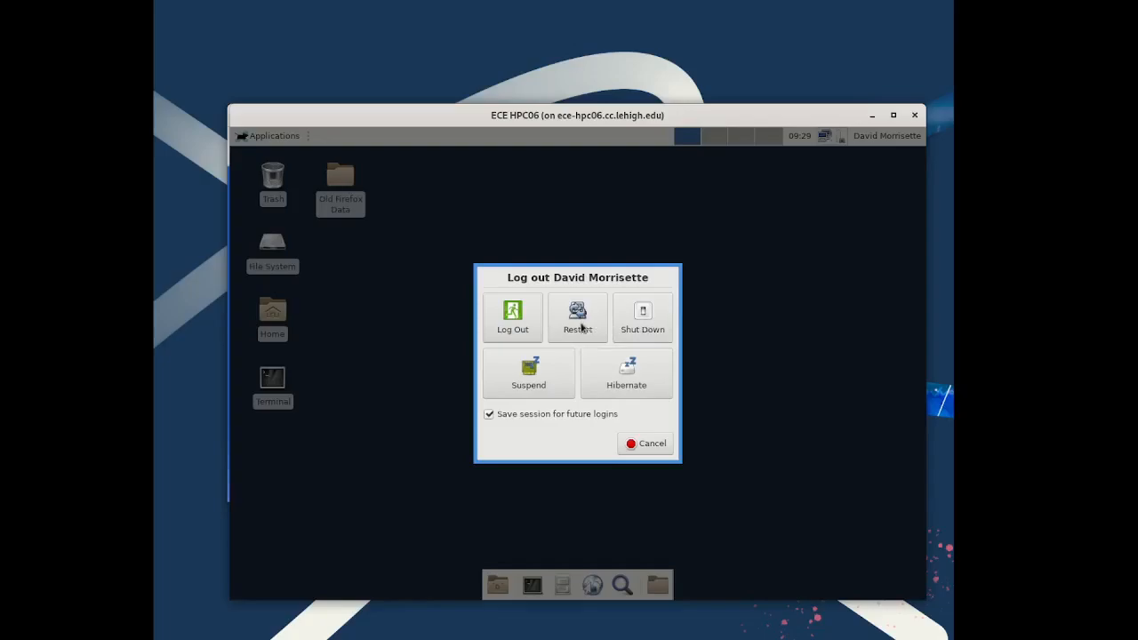
left_click(512, 320)
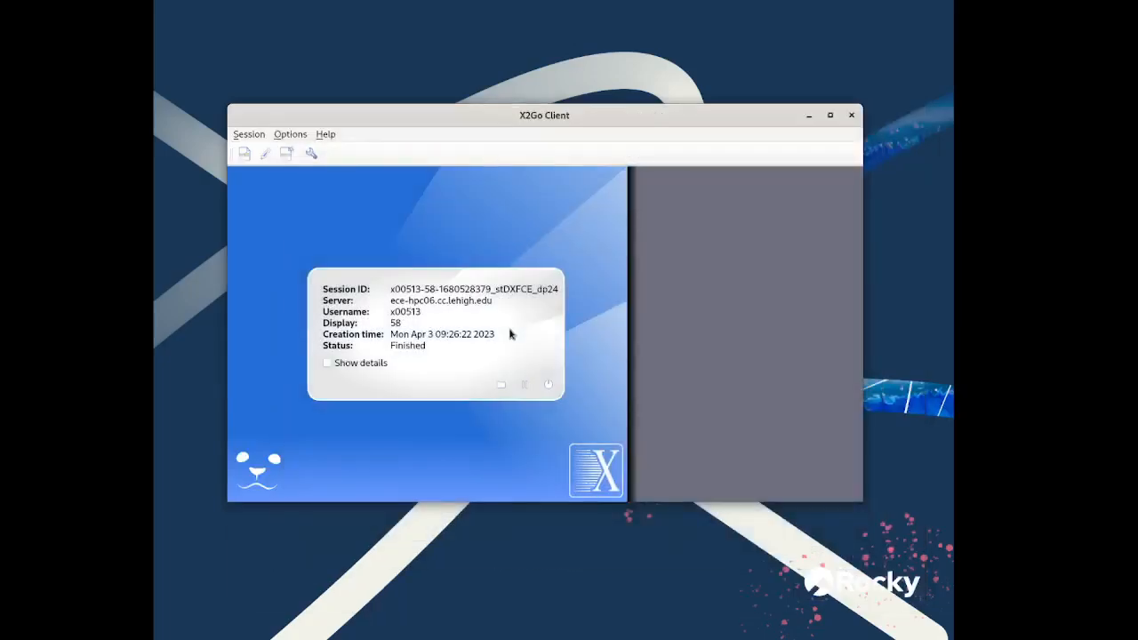